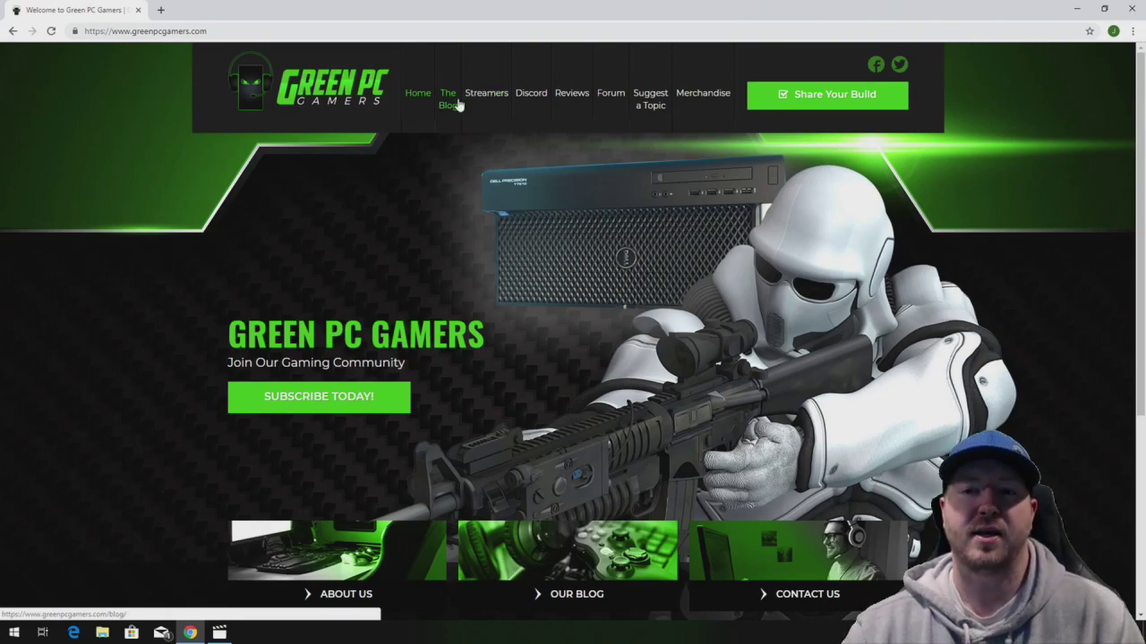
Open the blog article on HP Z600 V2 gaming computer and hardware upgrades and read through its recommendations
left_click(449, 104)
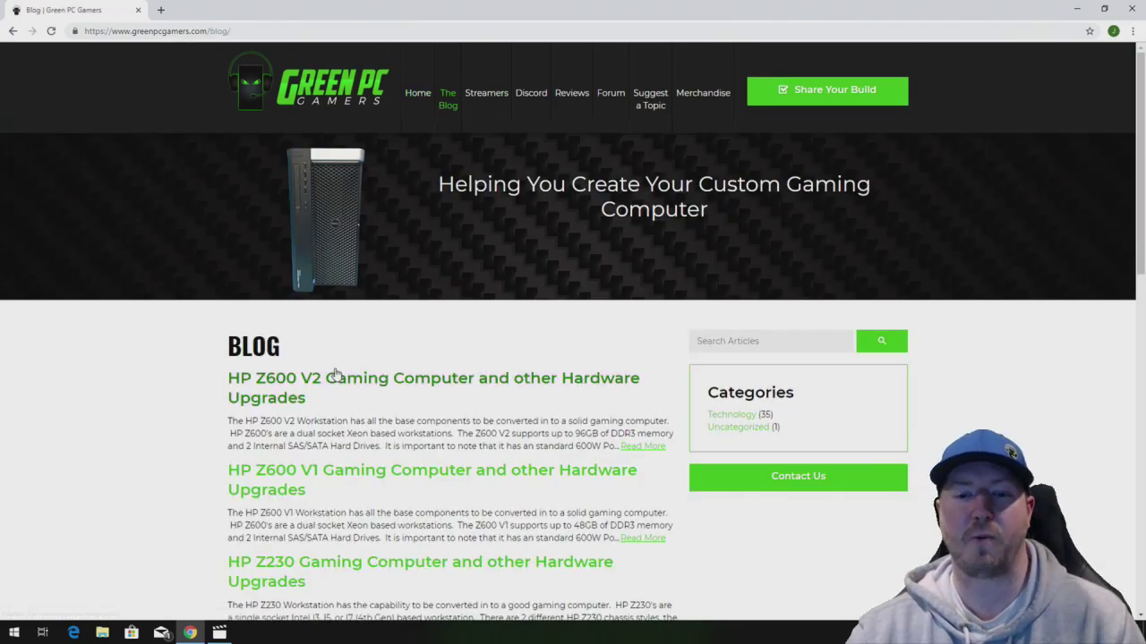
left_click(333, 378)
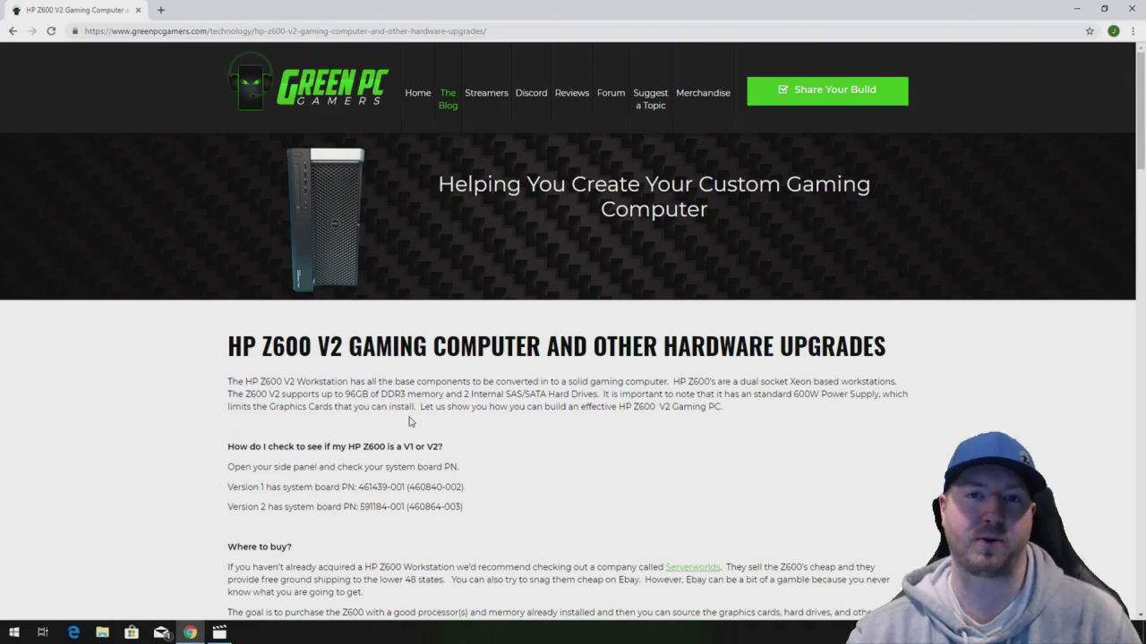
scroll(471, 464, "down", 3)
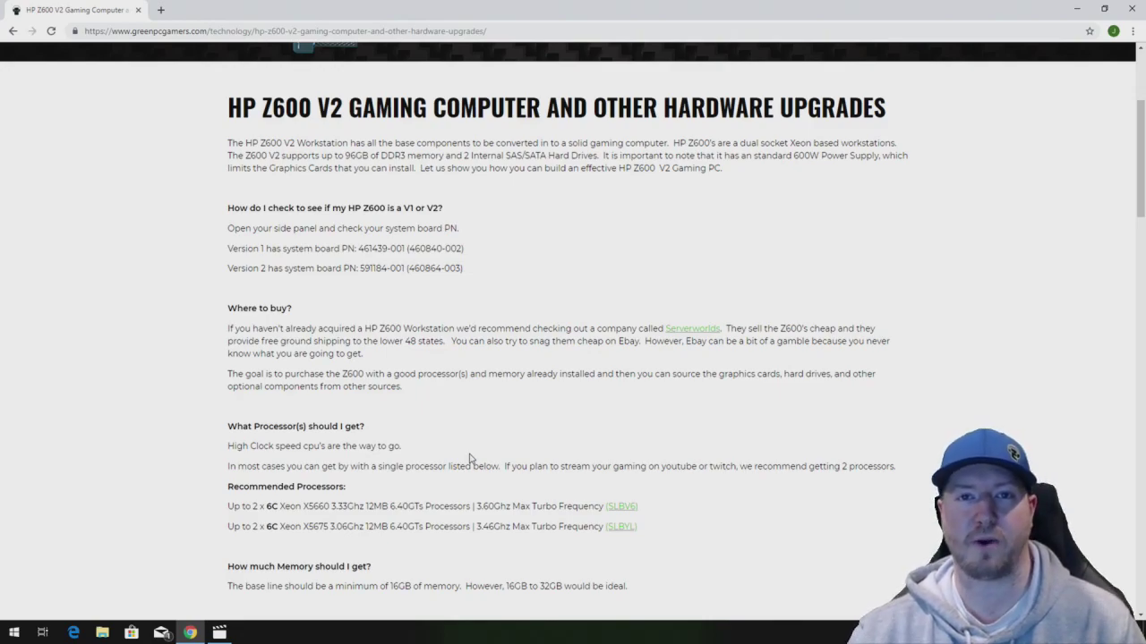
scroll(402, 286, "up", 3)
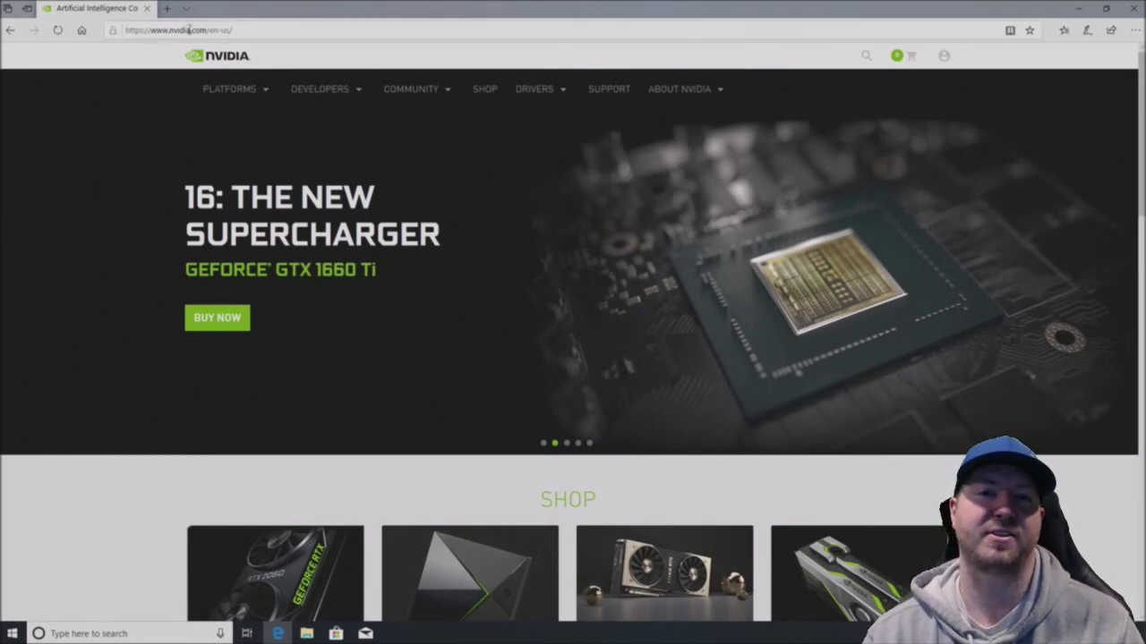
On NVIDIA's GeForce drivers page, search for GeForce 16 Series GTX 1660 Ti drivers for Windows 10 64-bit
mouse_move(537, 90)
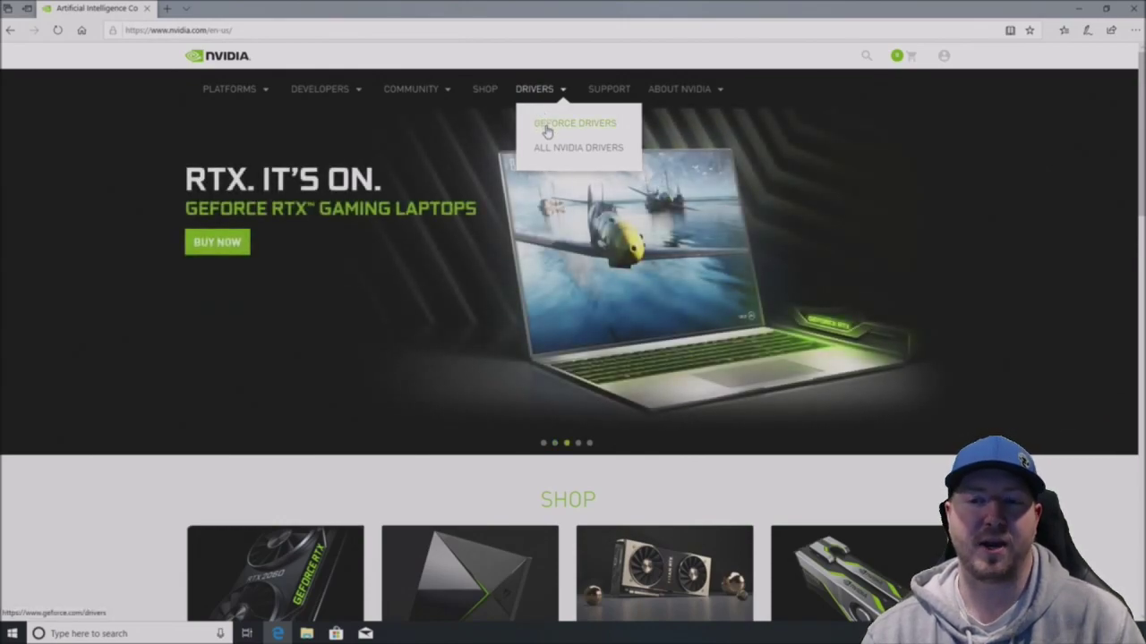
left_click(547, 131)
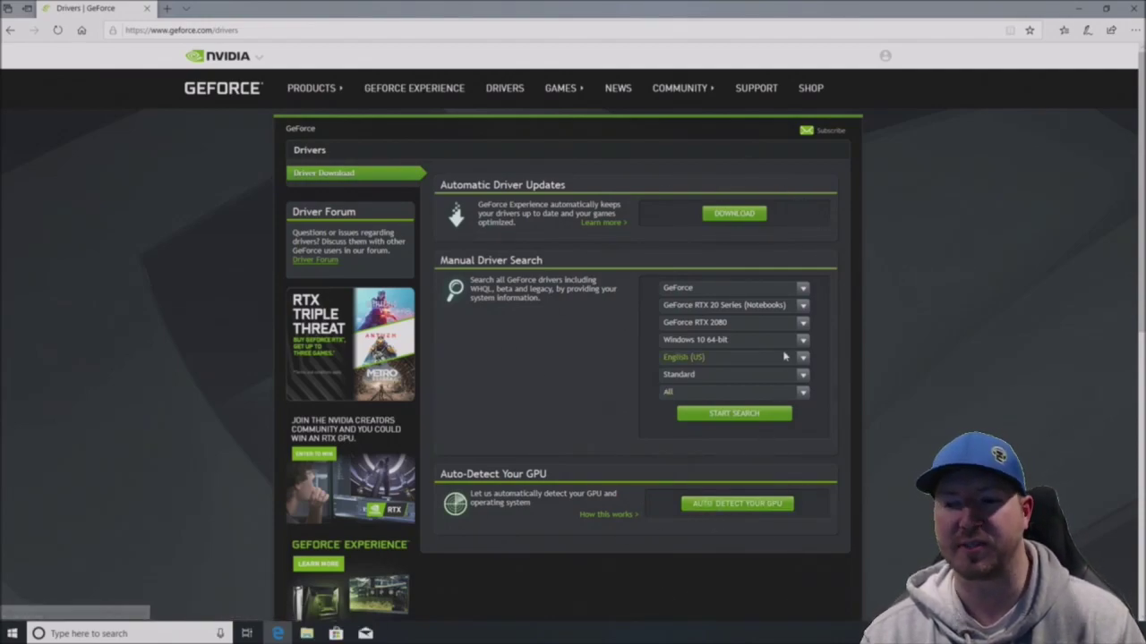
left_click(803, 307)
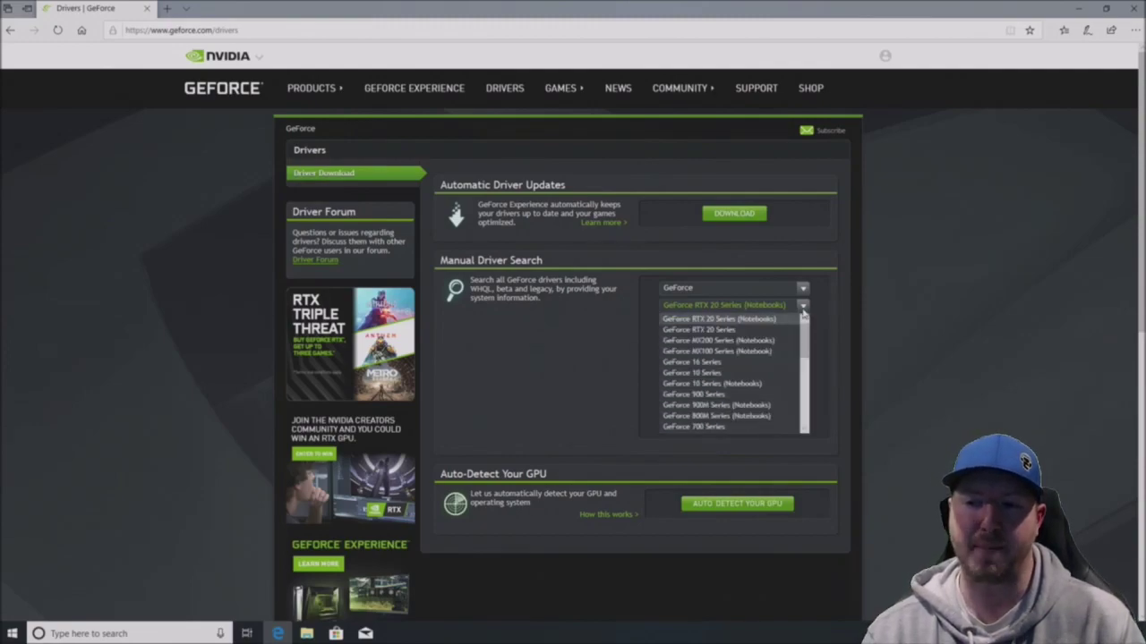
left_click(739, 362)
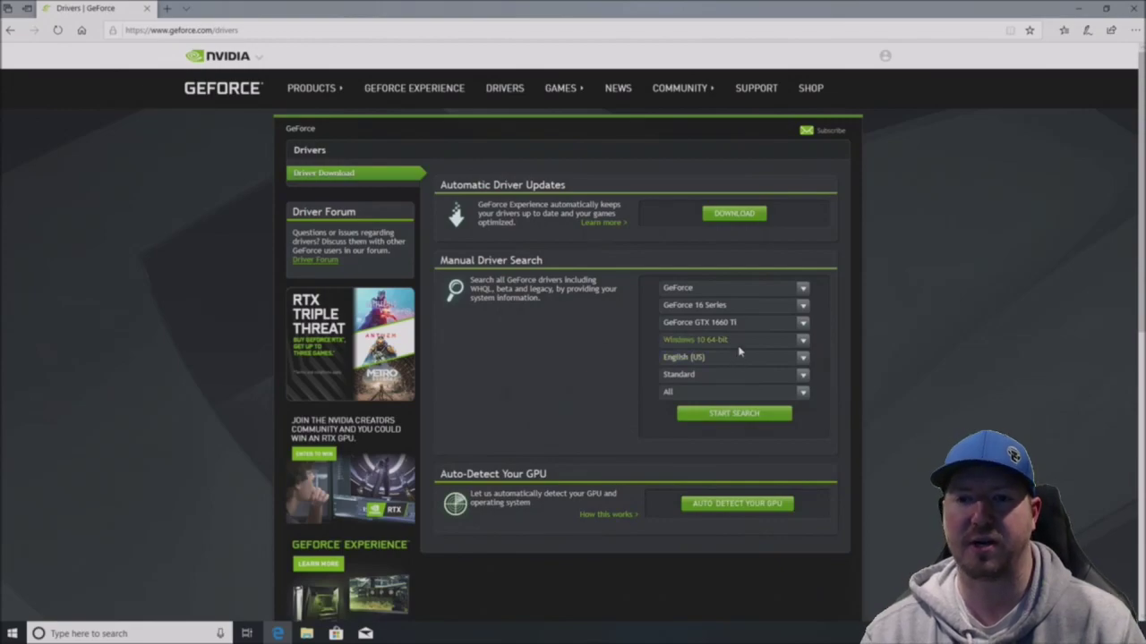
left_click(726, 418)
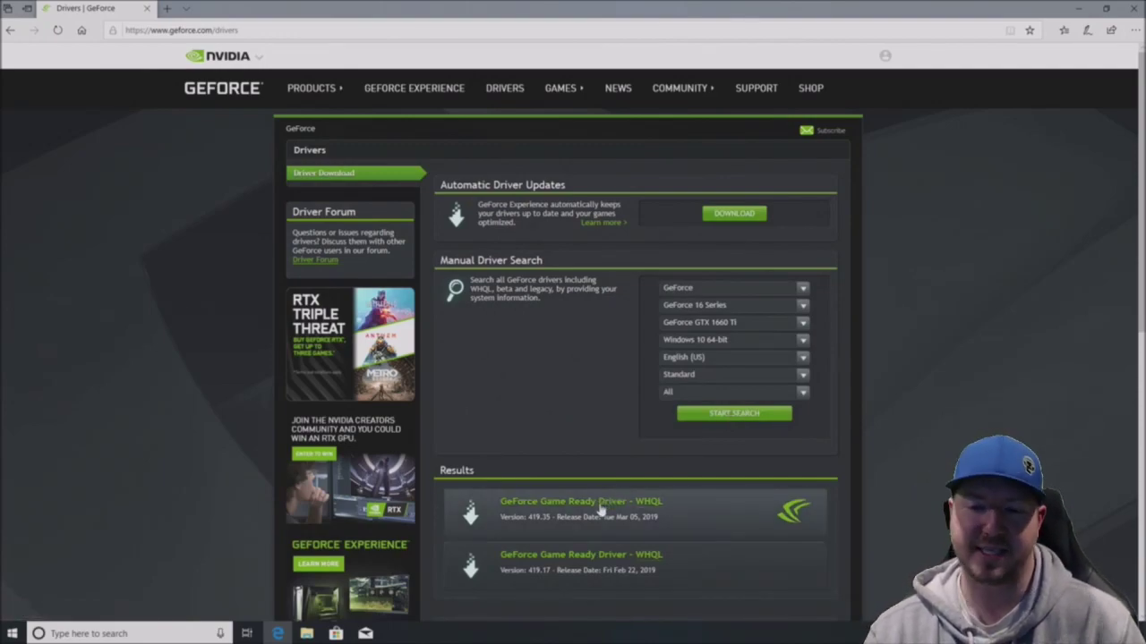
Open the GeForce Experience page and look through its feature overview
left_click(436, 88)
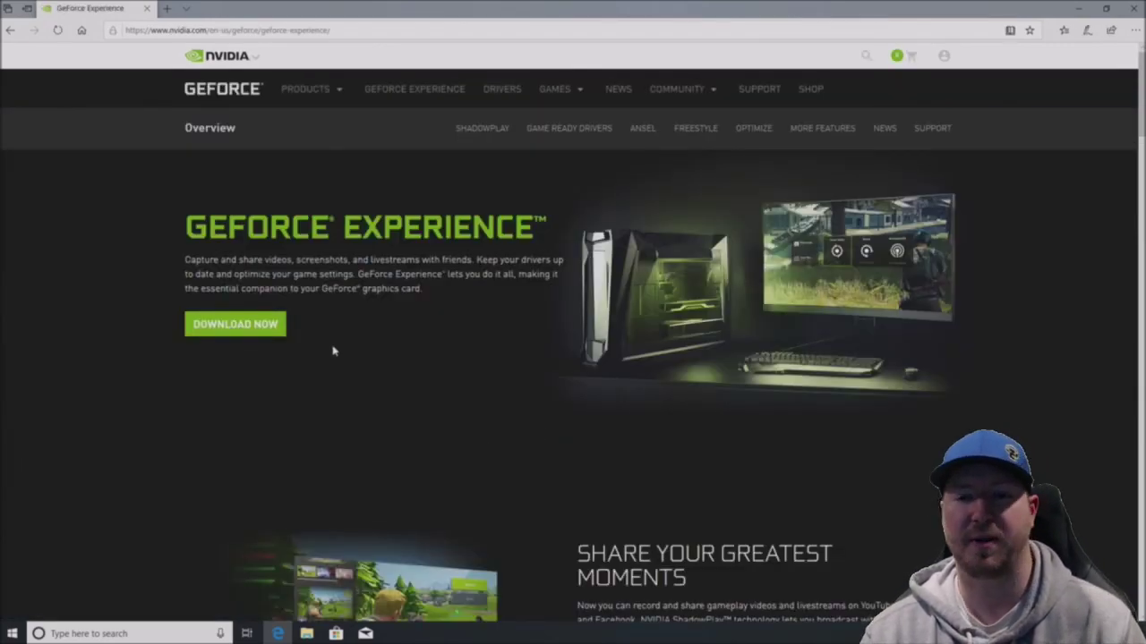
scroll(411, 465, "down", 5)
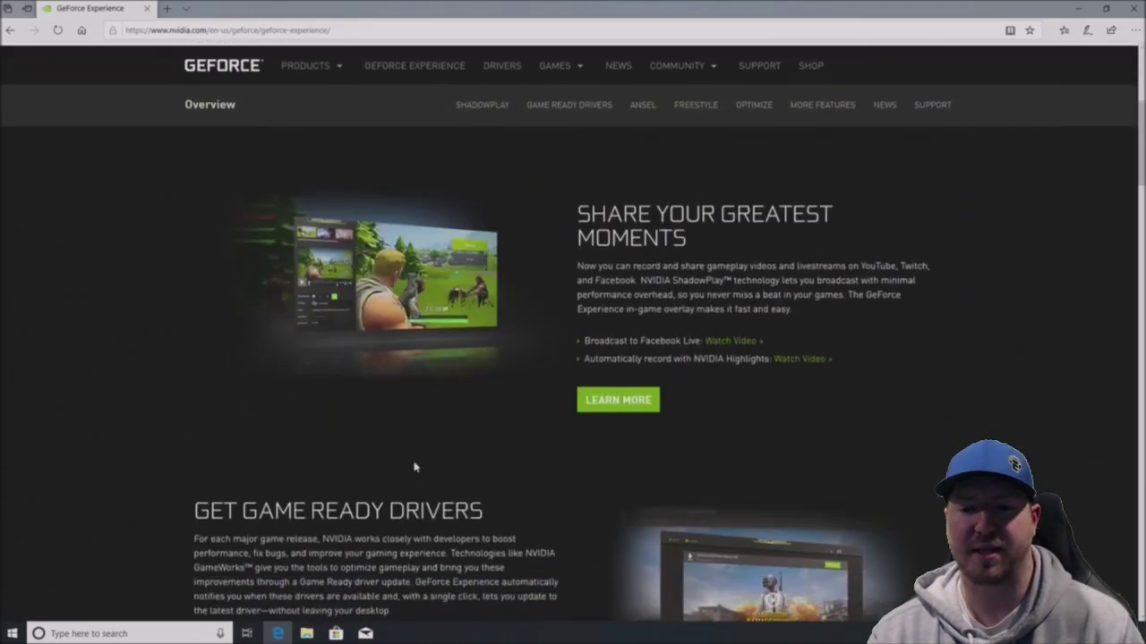
scroll(393, 448, "down", 3)
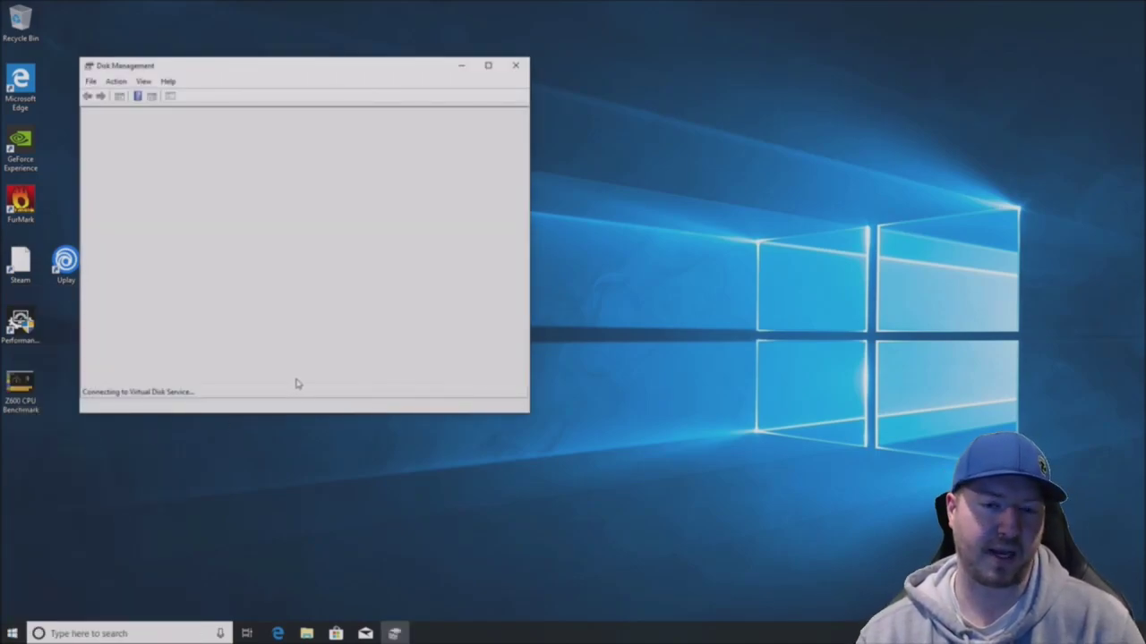
Set up a new simple volume on Disk 1's unallocated space, using the full 476938 MB and drive letter E
right_click(290, 357)
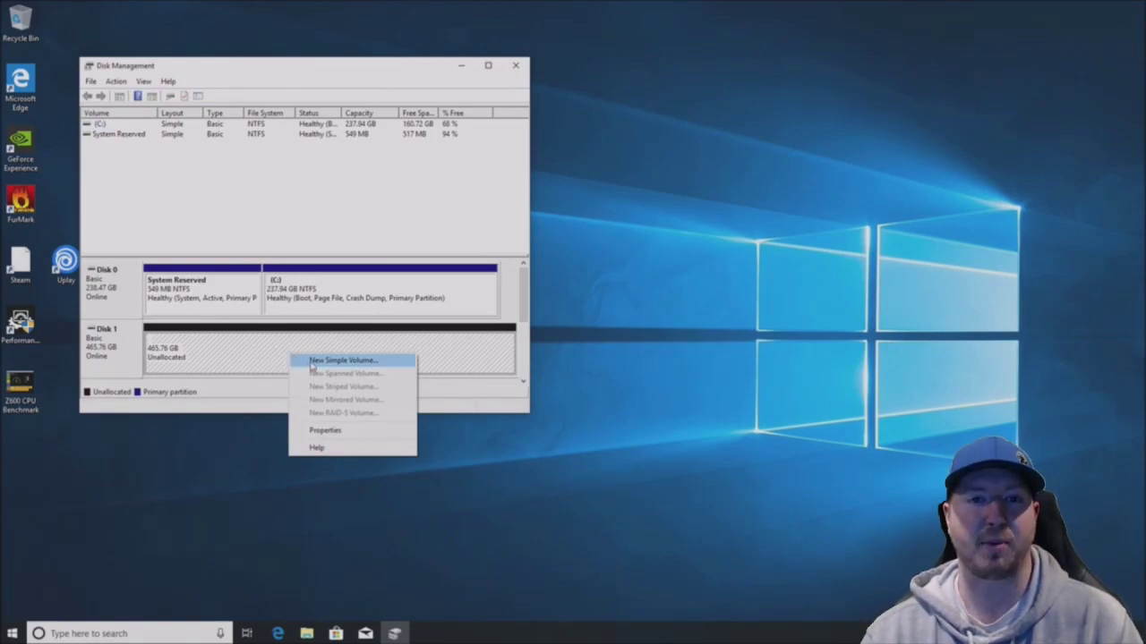
left_click(343, 361)
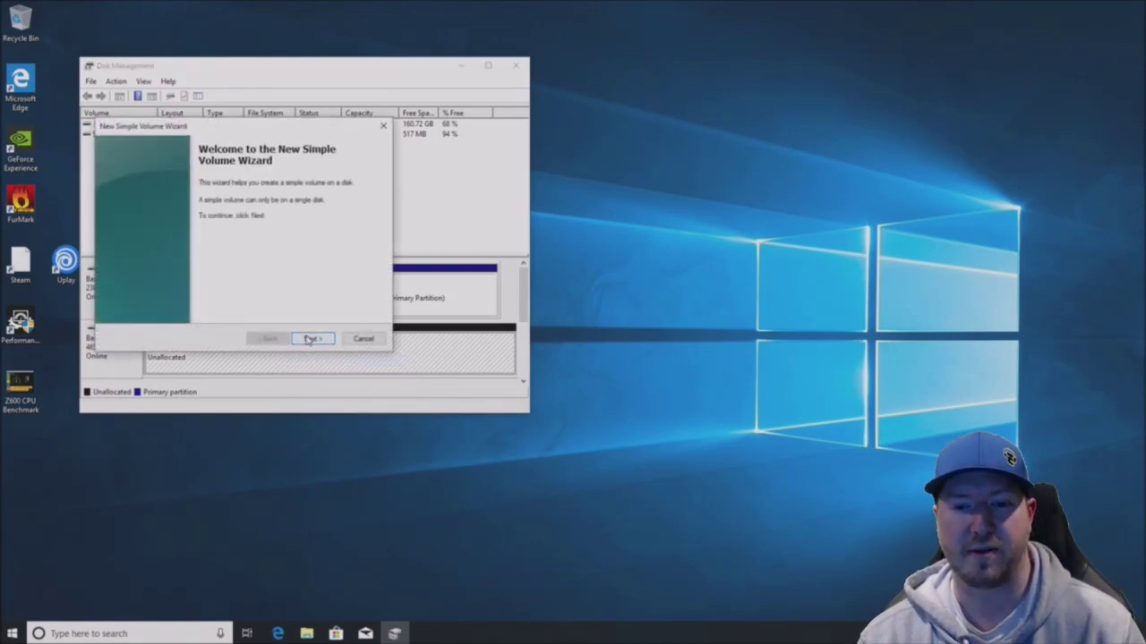
left_click(308, 340)
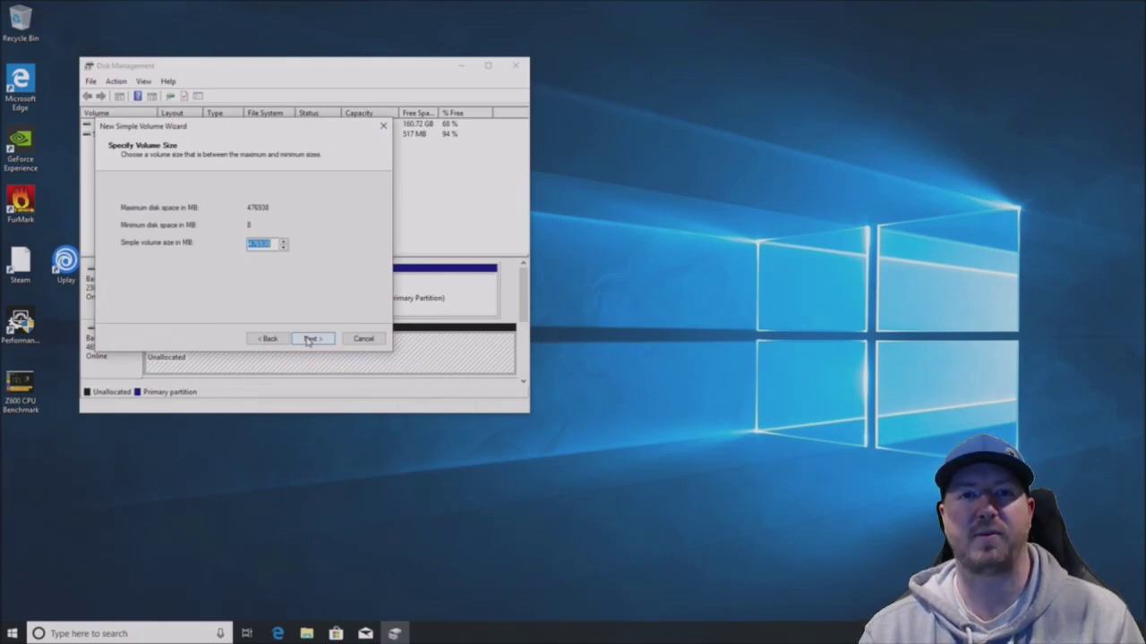
left_click(309, 339)
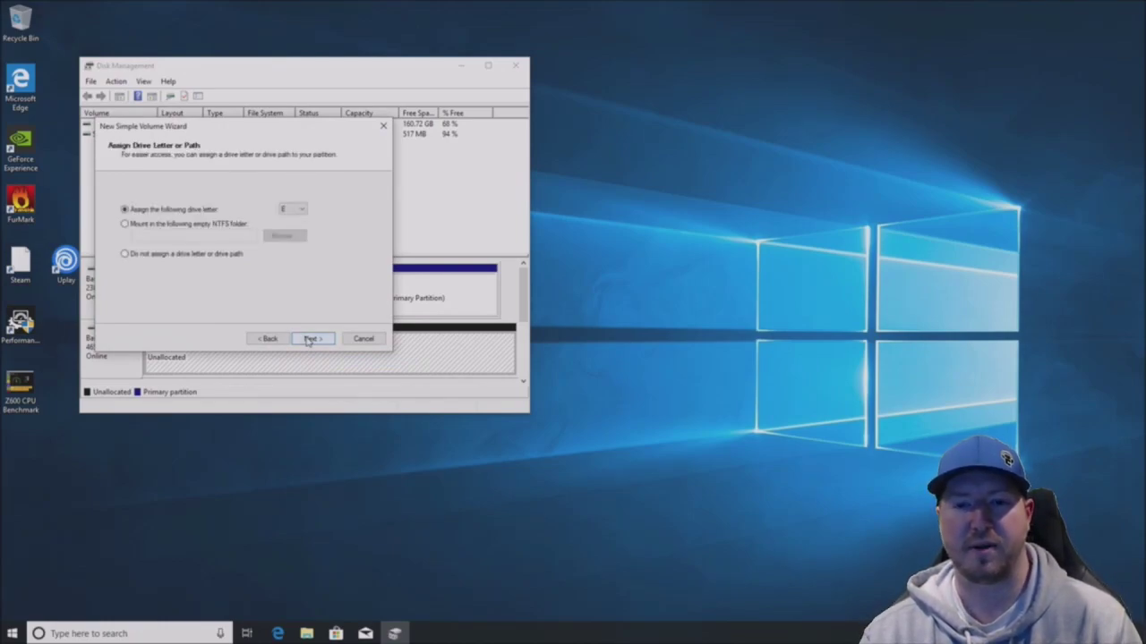
left_click(308, 339)
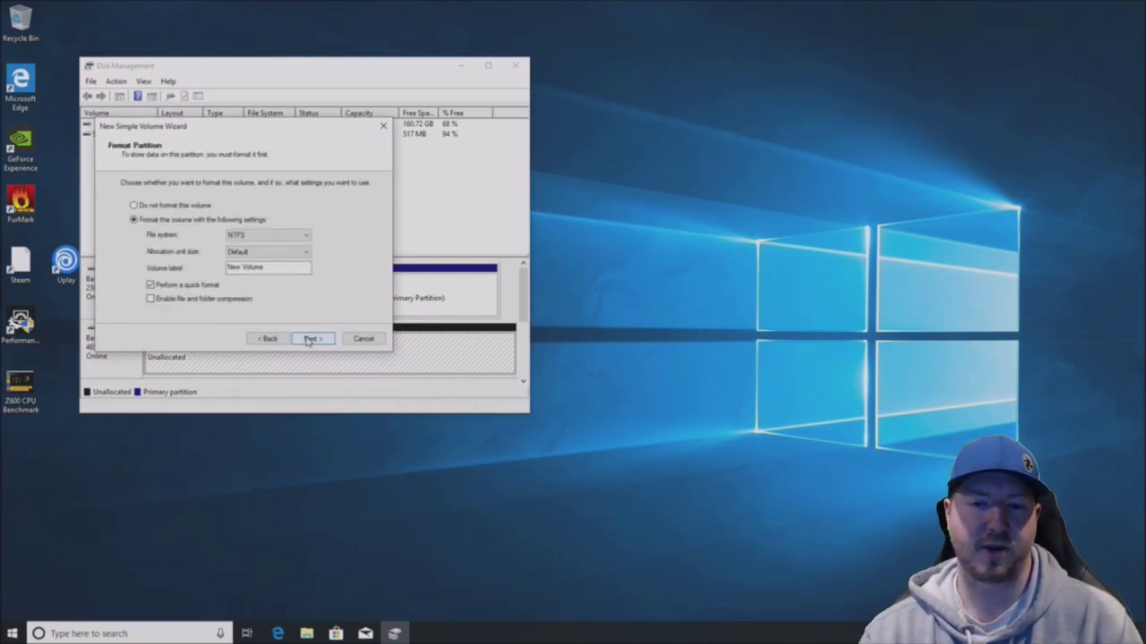
Label the new volume "Super Fast Drive" and create it with an NTFS quick format and default allocation unit size
left_click(265, 267)
left_click_drag(265, 267, 199, 266)
type("Super Fast")
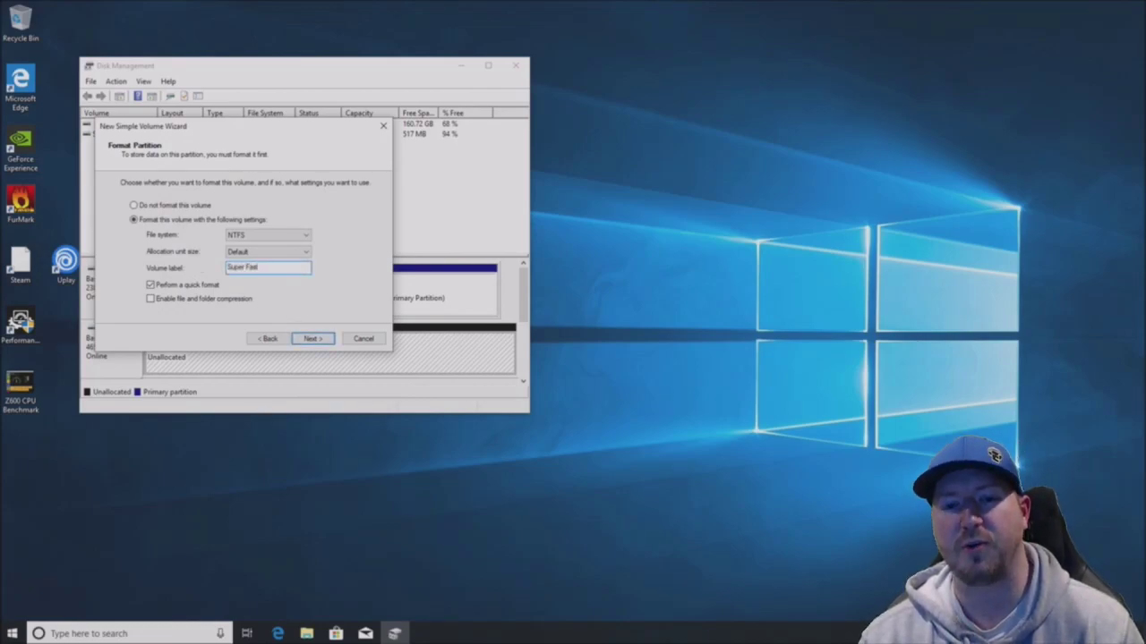
type(" Drive")
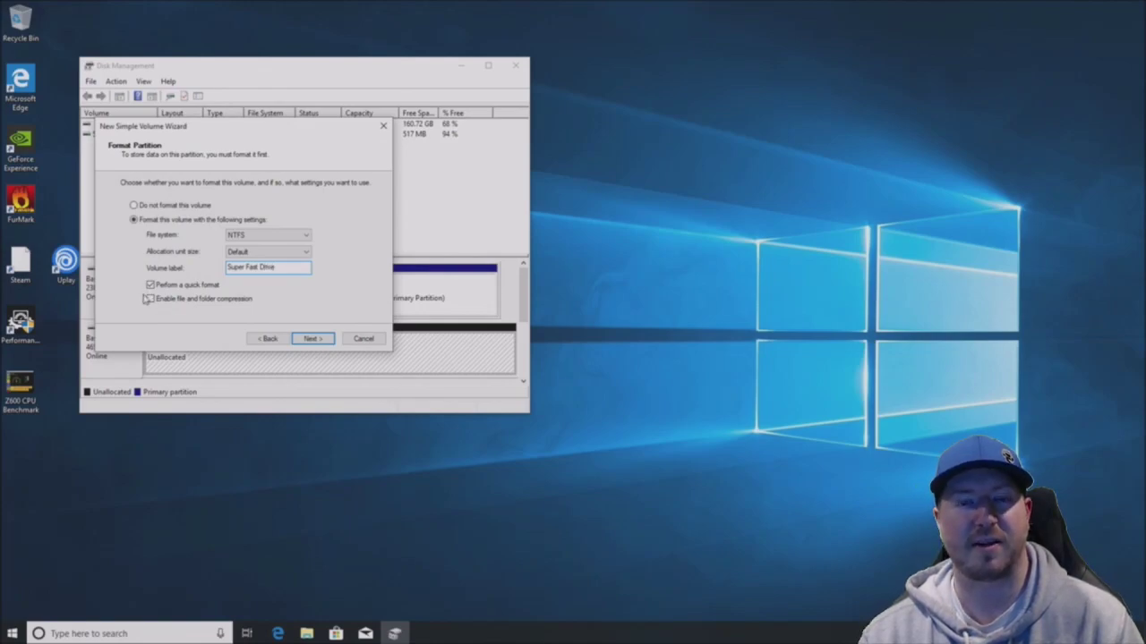
left_click(312, 339)
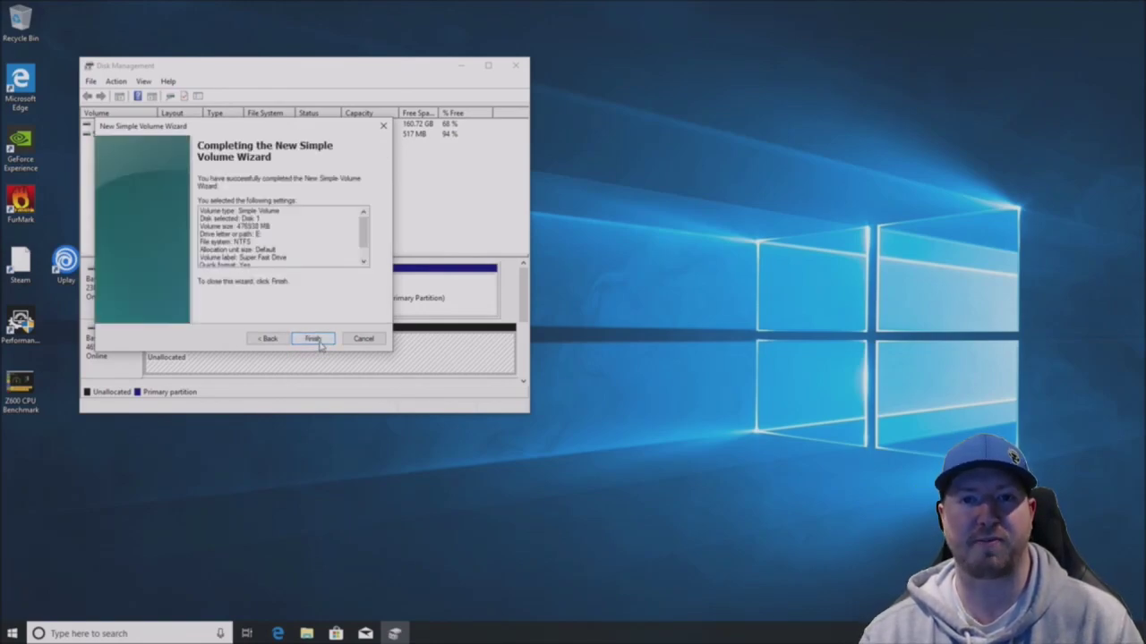
left_click(313, 339)
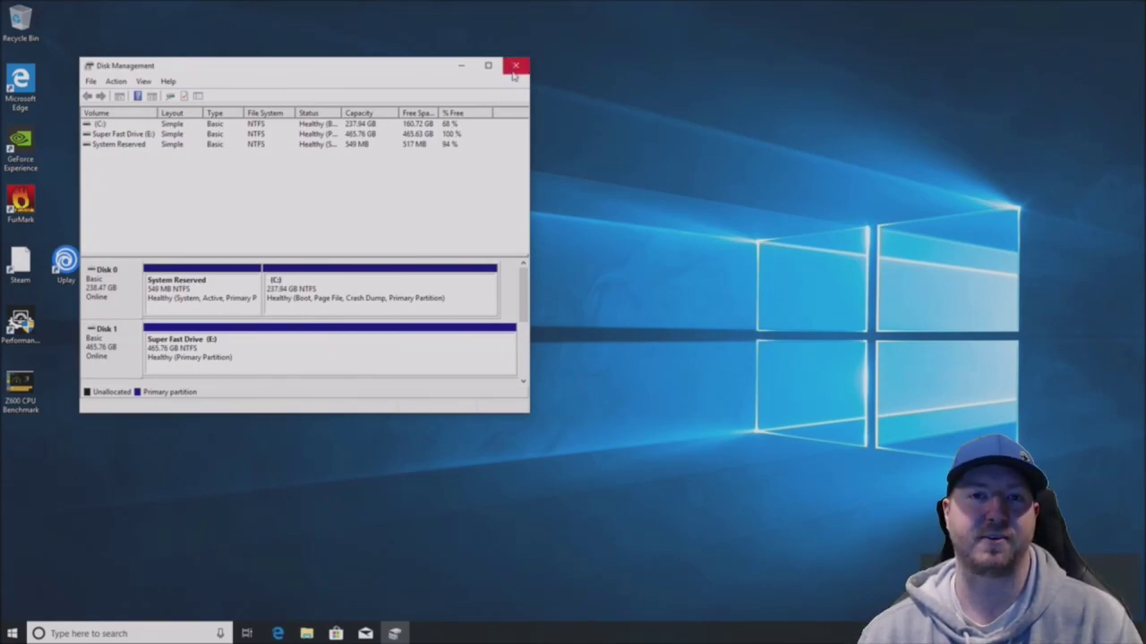
Open Super Fast Drive (E:) in File Explorer
right_click(11, 632)
left_click(63, 535)
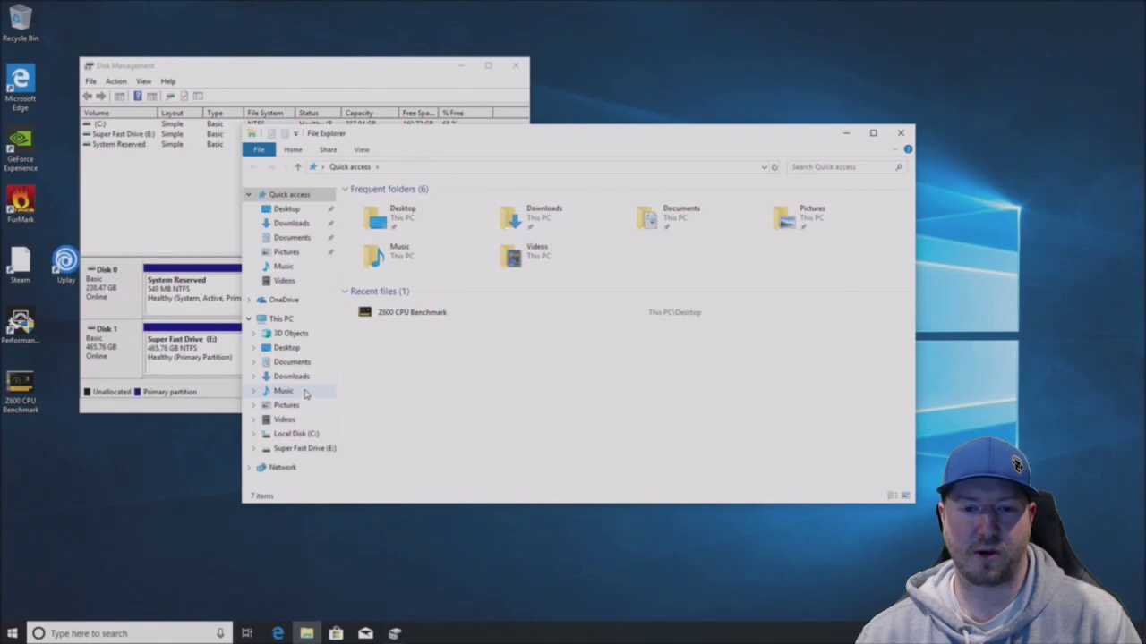
left_click(282, 450)
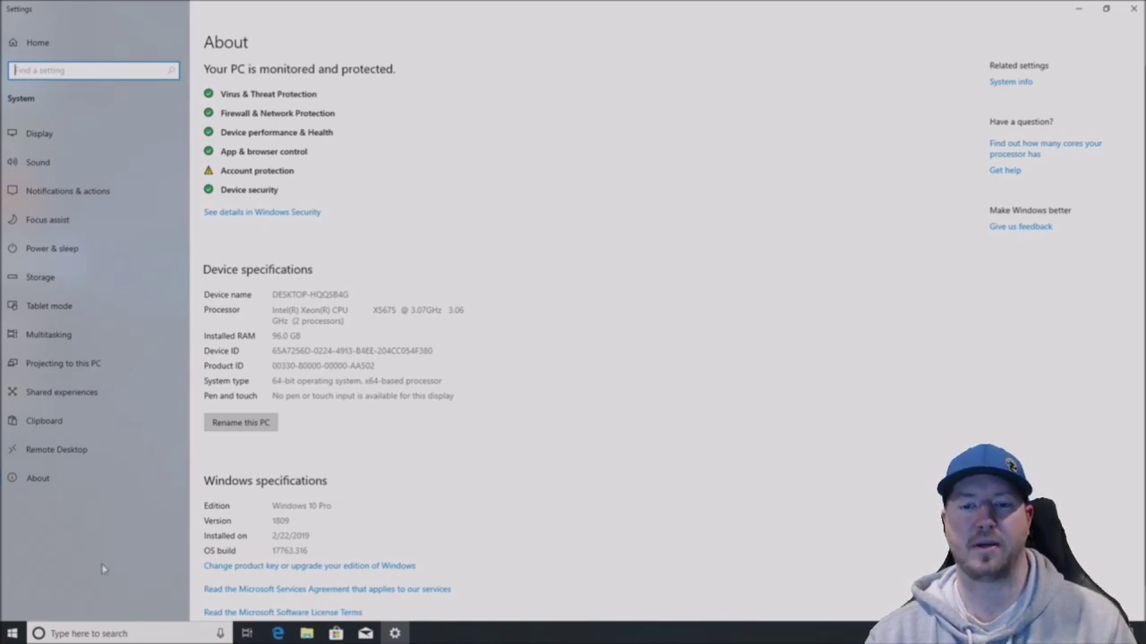
Check the installed disk drives, display adapters and processors in Device Manager
right_click(12, 635)
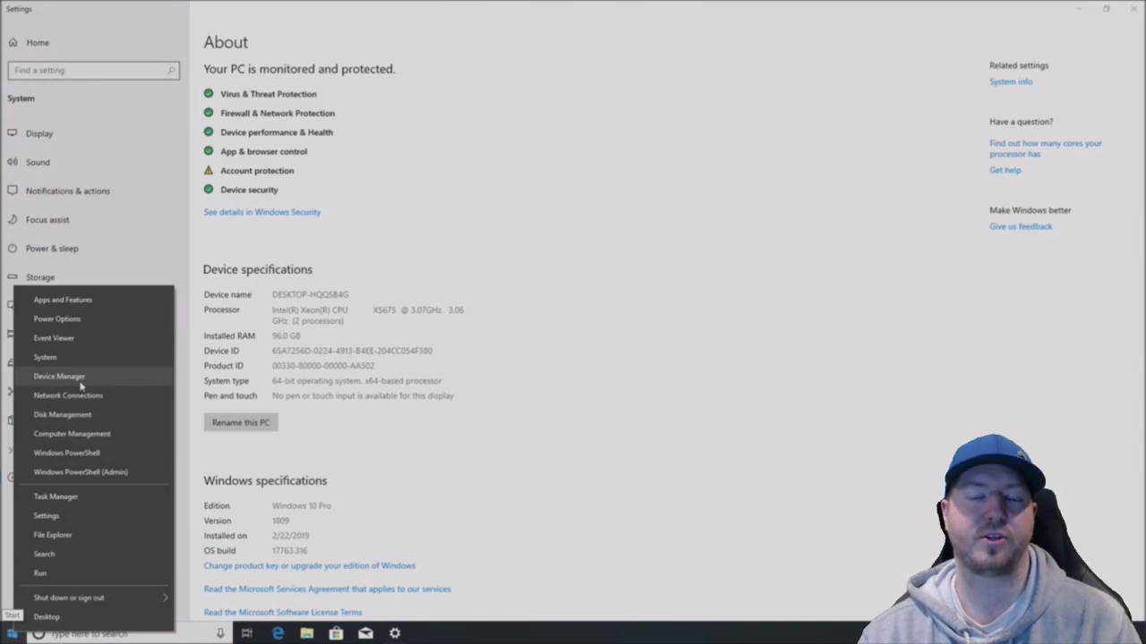
left_click(80, 379)
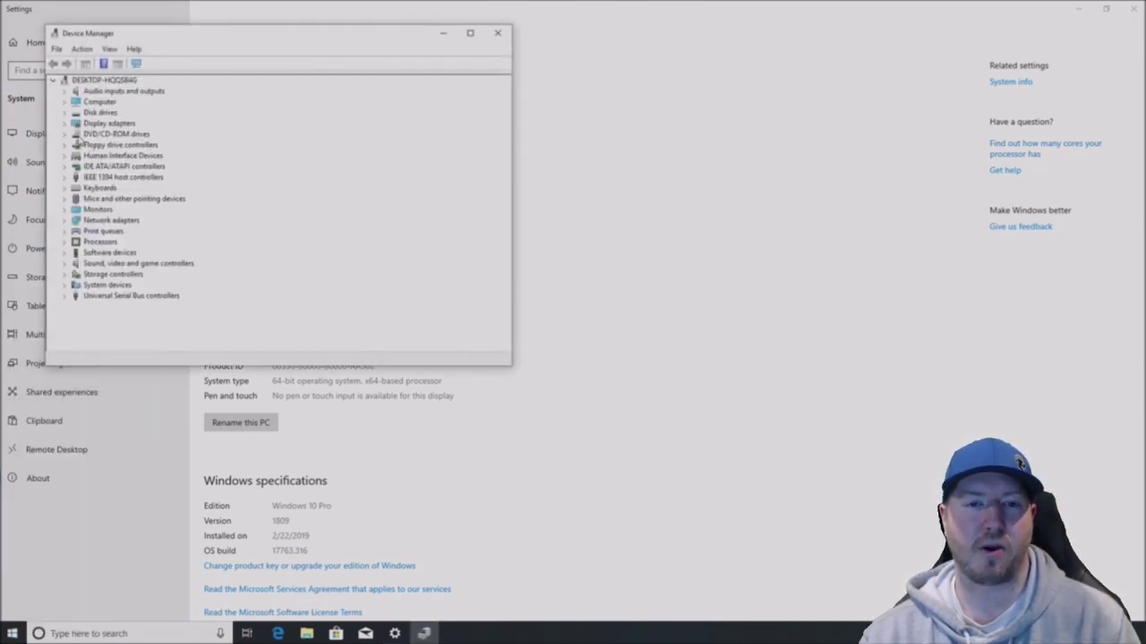
left_click(65, 114)
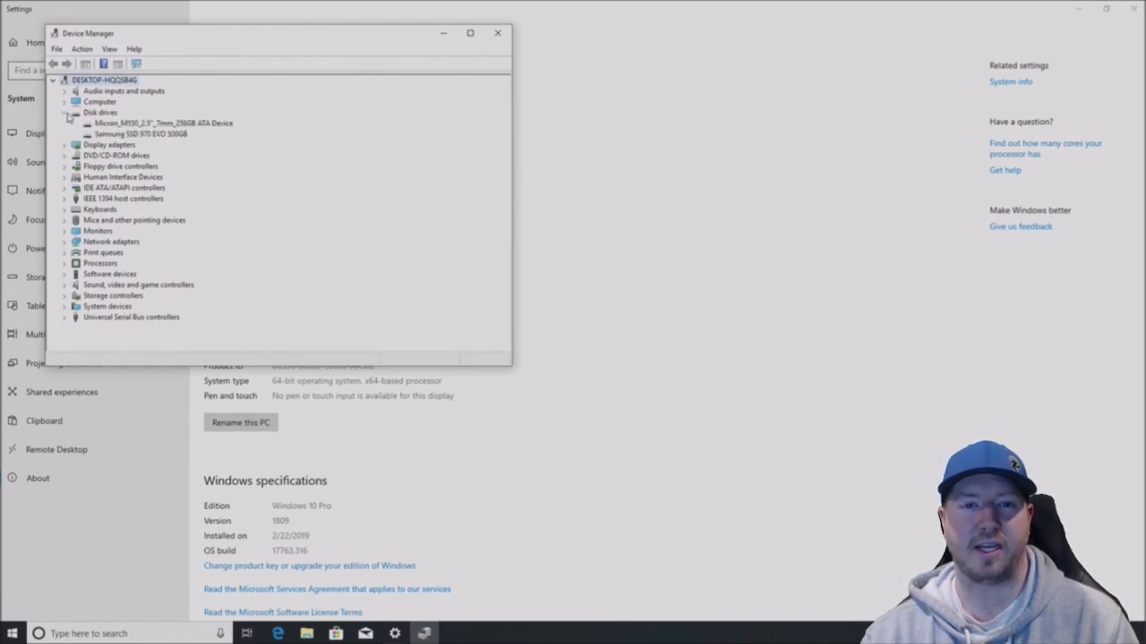
left_click(65, 146)
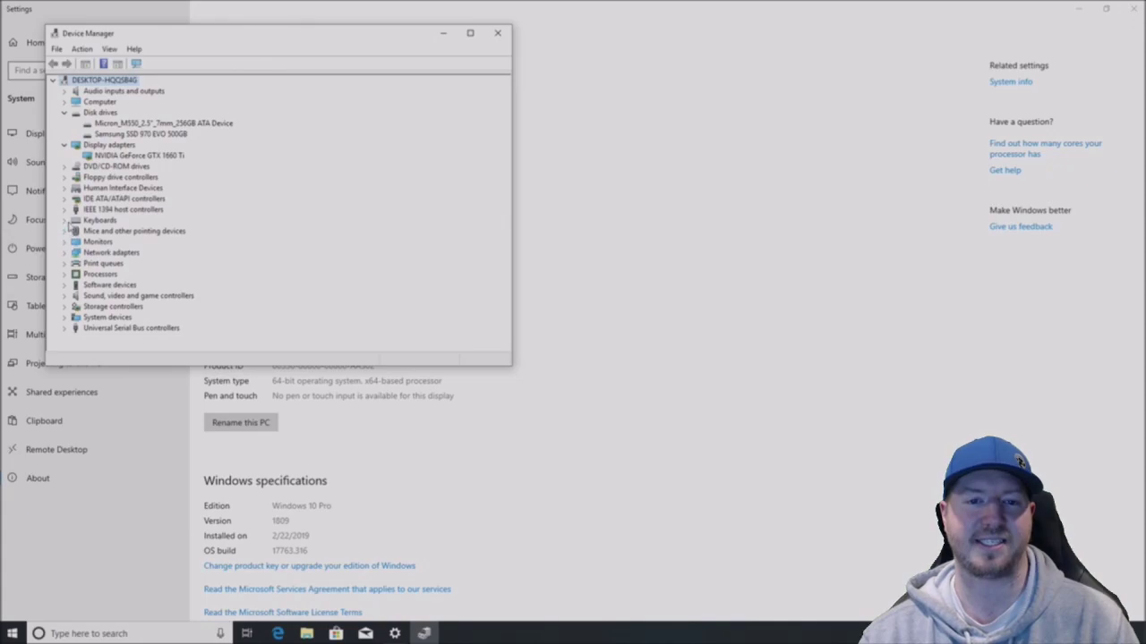
left_click(65, 275)
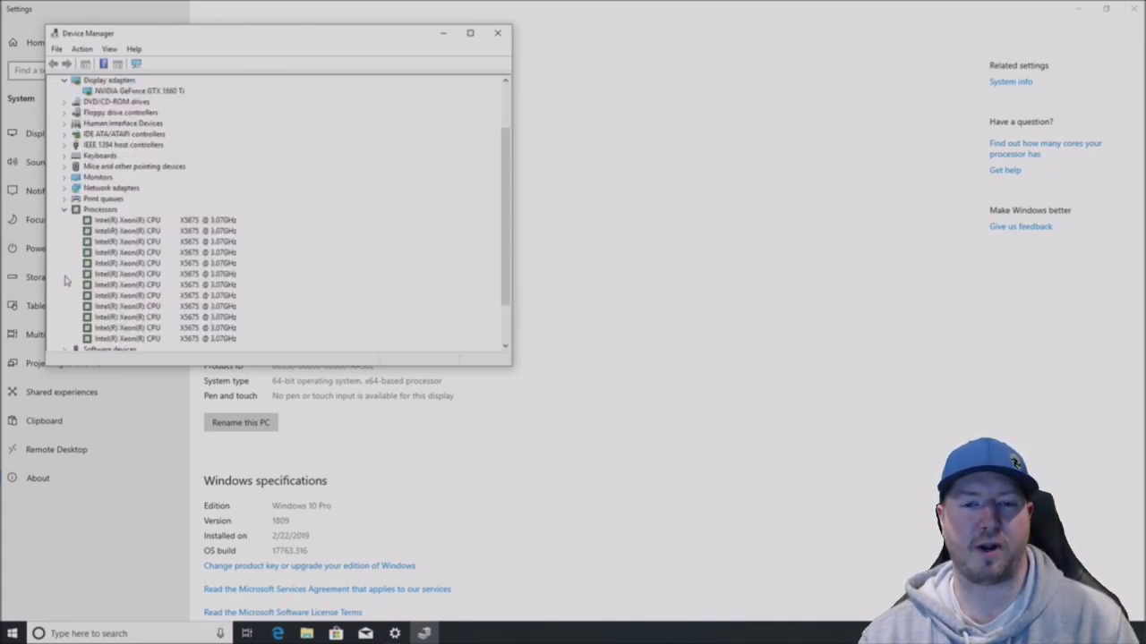
scroll(137, 274, "down", 1)
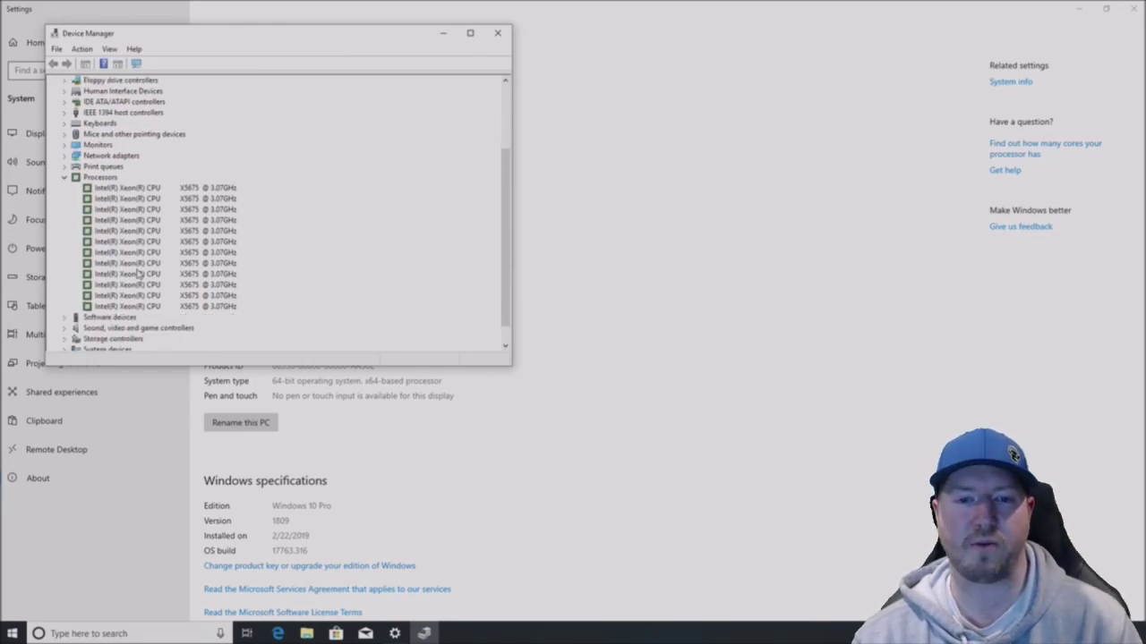
scroll(139, 274, "up", 3)
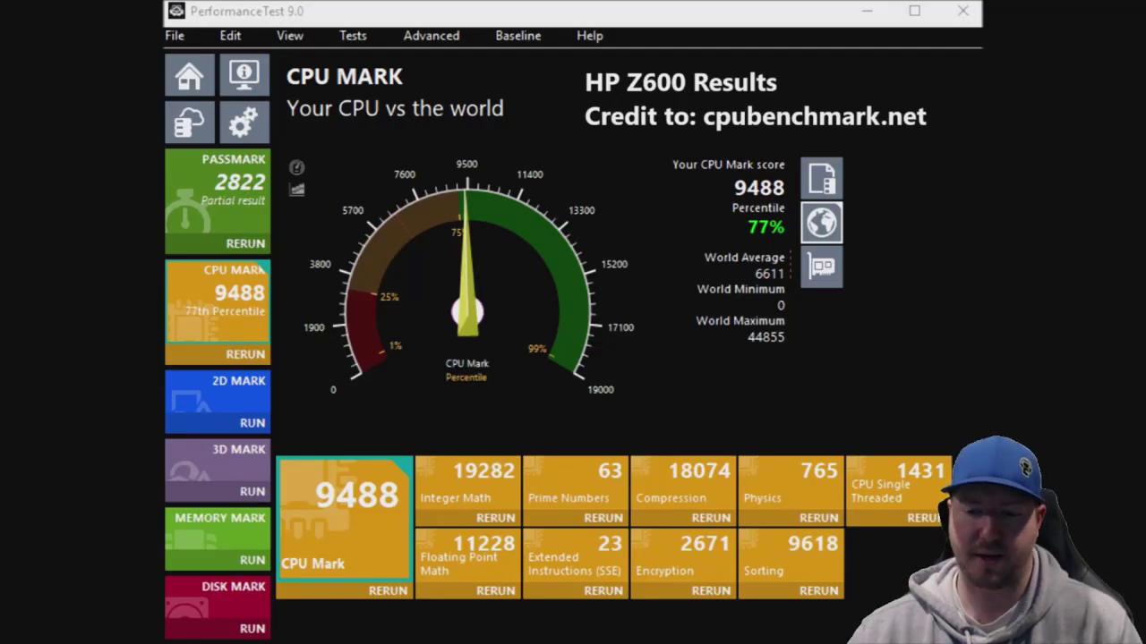
mouse_move(954, 378)
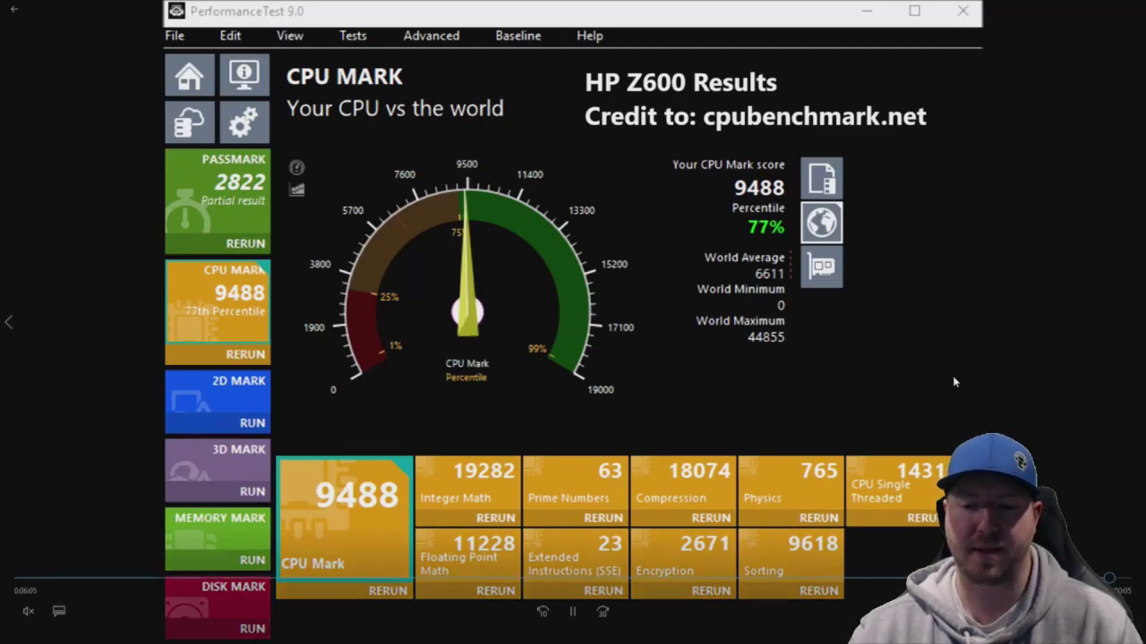
left_click(1000, 167)
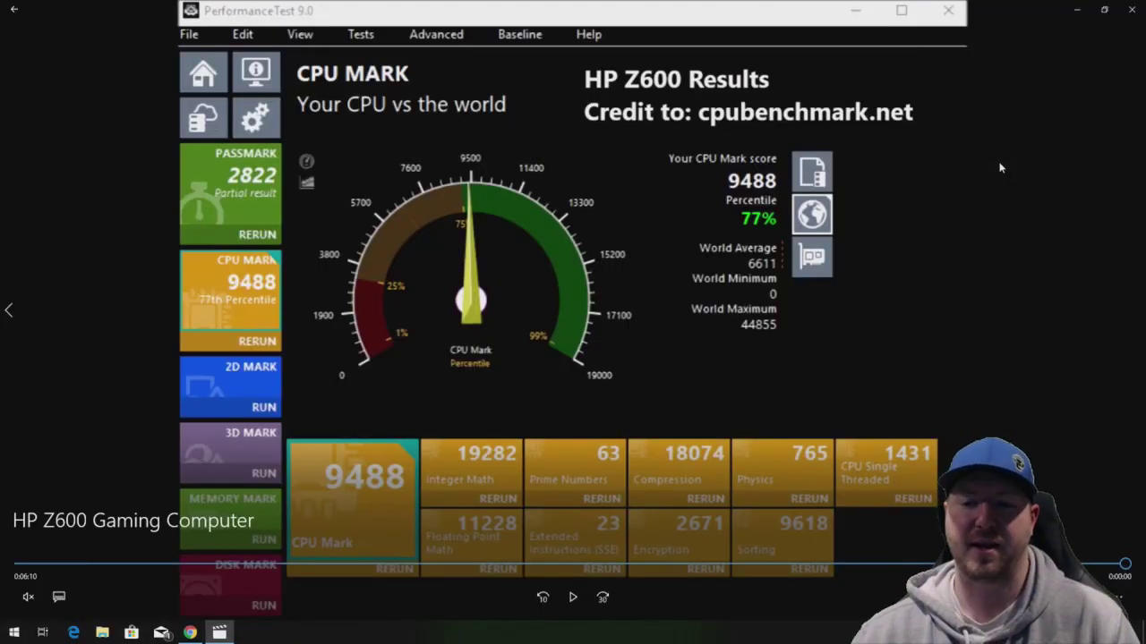